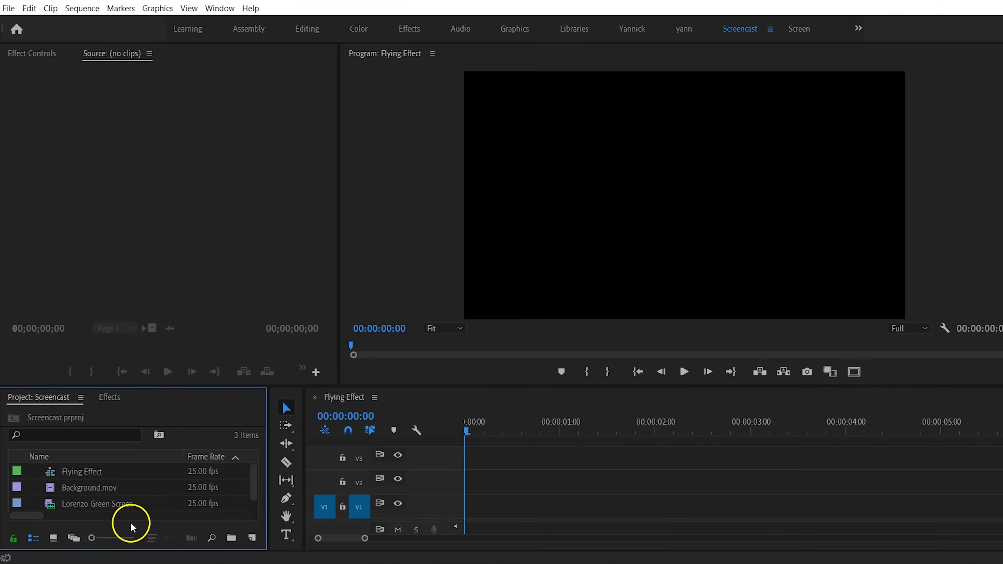
Place the Lorenzo Green Screen clip on track V2 and select it.
{"action": "left_click", "coordinate": [122, 504]}
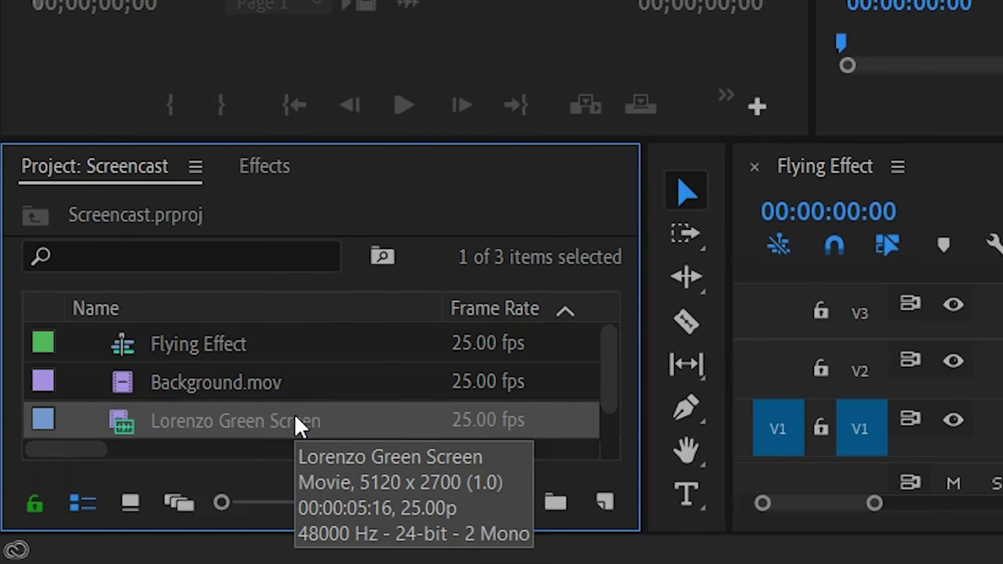
{"action": "left_click_drag", "start_coordinate": [481, 415], "coordinate": [444, 391]}
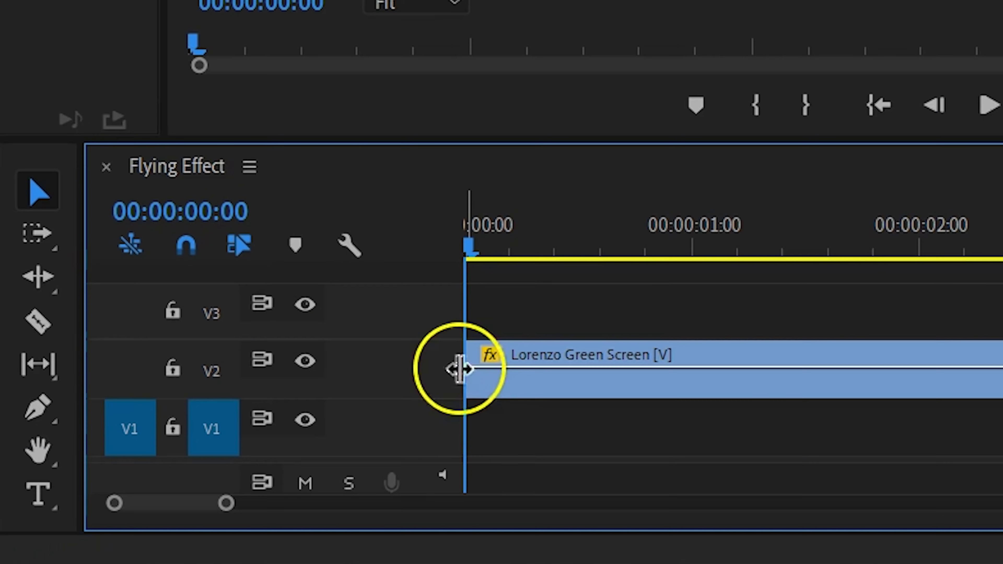
{"action": "left_click", "coordinate": [512, 387]}
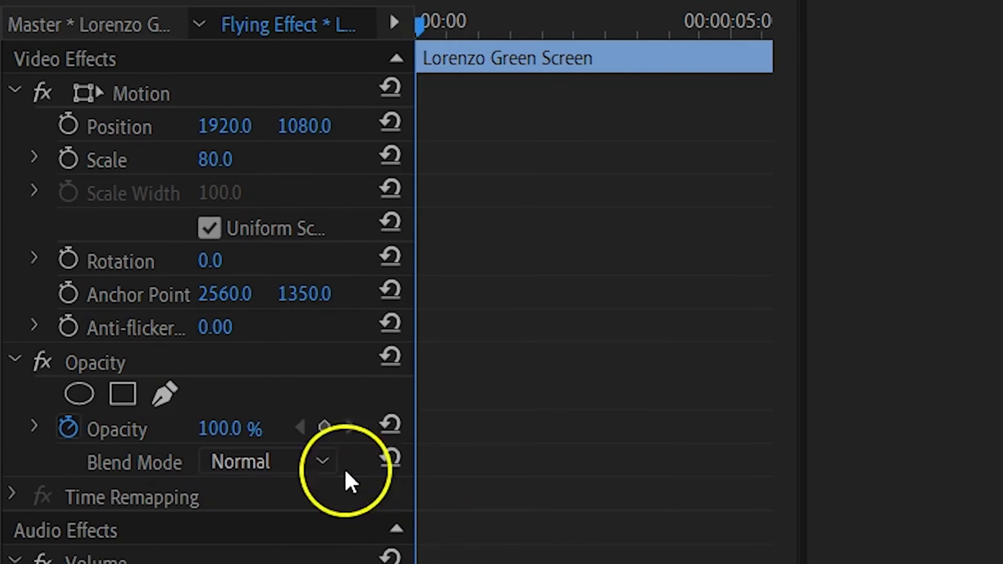
Begin a Pen mask around the actor, placing points down the left side and bottom left.
{"action": "left_click", "coordinate": [191, 413]}
{"action": "left_click", "coordinate": [257, 21]}
{"action": "left_click", "coordinate": [137, 165]}
{"action": "left_click", "coordinate": [136, 309]}
{"action": "left_click", "coordinate": [143, 517]}
{"action": "left_click", "coordinate": [272, 558]}
{"action": "left_click_drag", "start_coordinate": [136, 310], "coordinate": [150, 305]}
Finish the mask along the right side and top, close it, and apply Ultra Key.
{"action": "left_click", "coordinate": [761, 552]}
{"action": "left_click", "coordinate": [791, 255]}
{"action": "left_click", "coordinate": [796, 63]}
{"action": "left_click", "coordinate": [621, 64]}
{"action": "left_click", "coordinate": [547, 63]}
{"action": "left_click", "coordinate": [501, 52]}
{"action": "left_click", "coordinate": [420, 19]}
{"action": "left_click", "coordinate": [257, 21]}
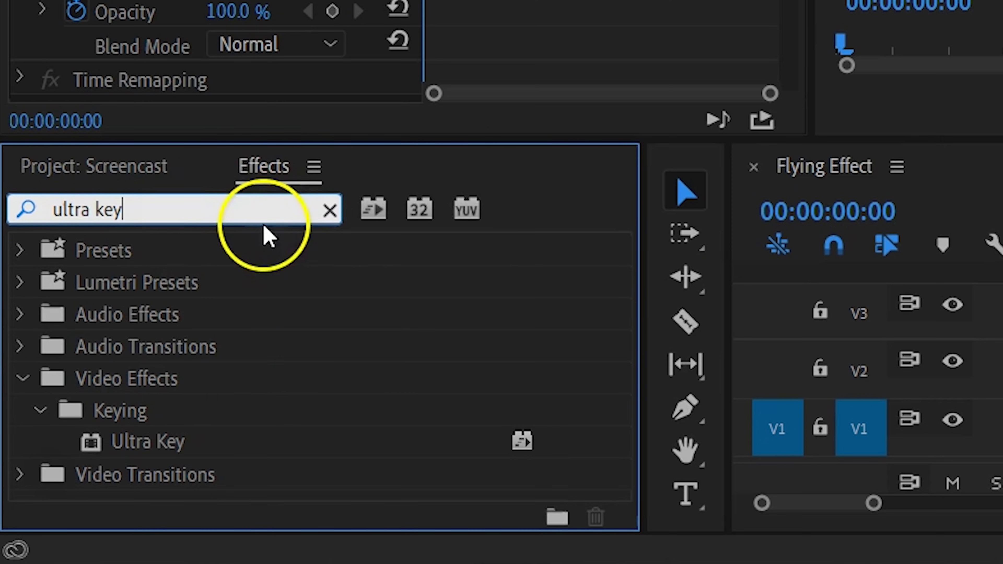
{"action": "left_click", "coordinate": [185, 453]}
{"action": "left_click_drag", "start_coordinate": [185, 453], "coordinate": [533, 381]}
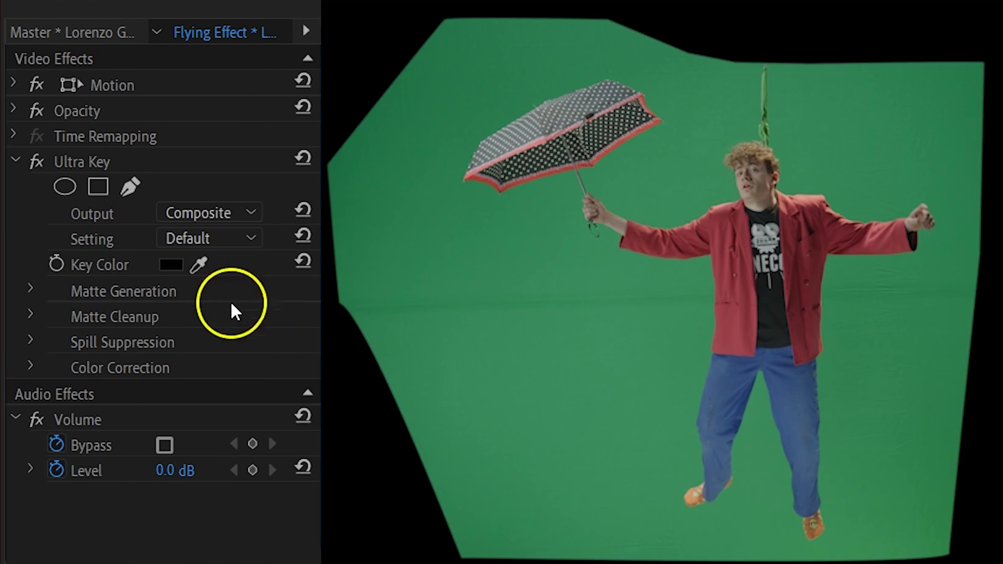
Sample the green backdrop as Ultra Key's Key Color and pull the top mask point down to the head.
{"action": "left_click", "coordinate": [558, 273]}
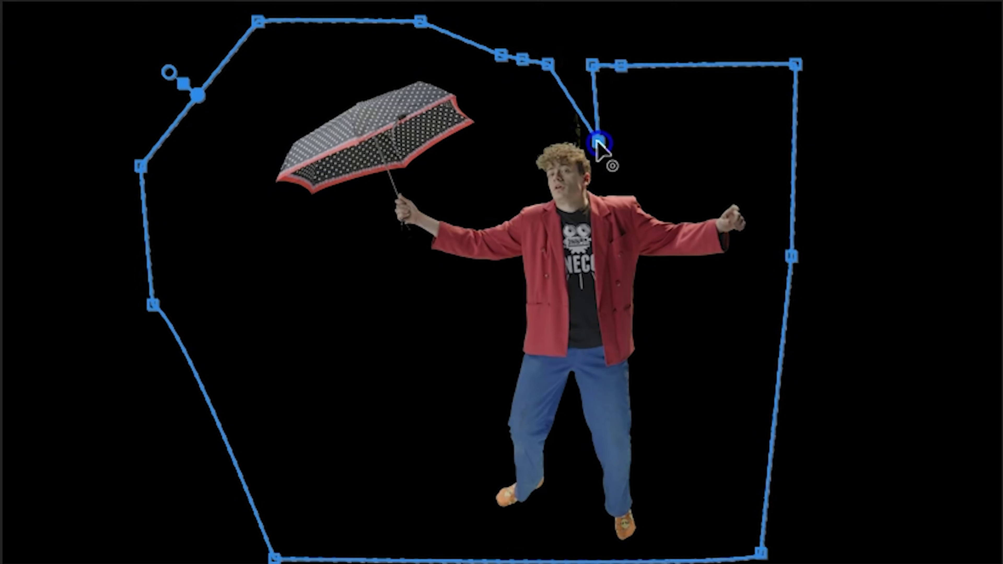
{"action": "left_click_drag", "start_coordinate": [548, 64], "coordinate": [557, 134]}
Keyframe the Mask Path and reposition the points beside the head to track the actor.
{"action": "left_click", "coordinate": [594, 154]}
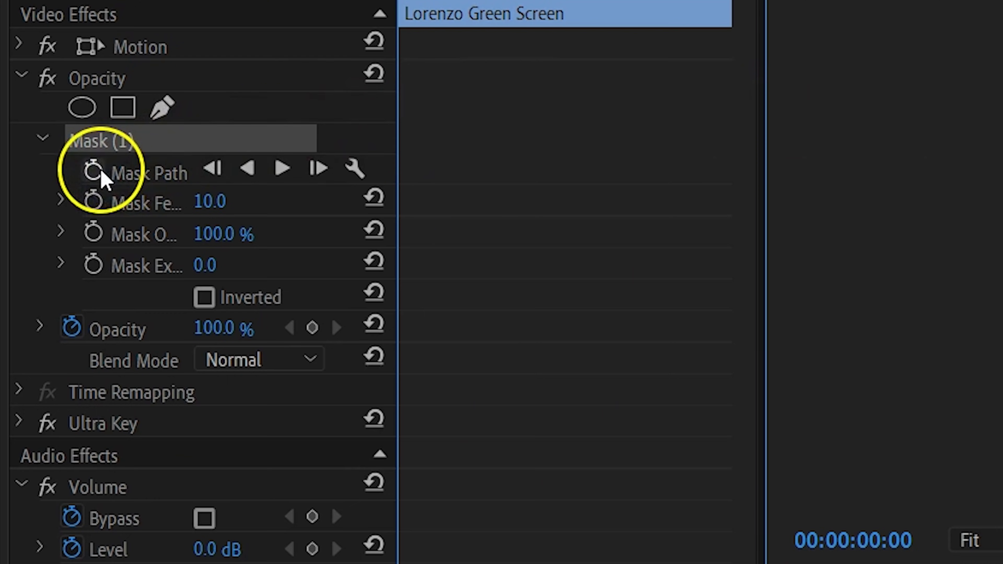
{"action": "left_click", "coordinate": [94, 172]}
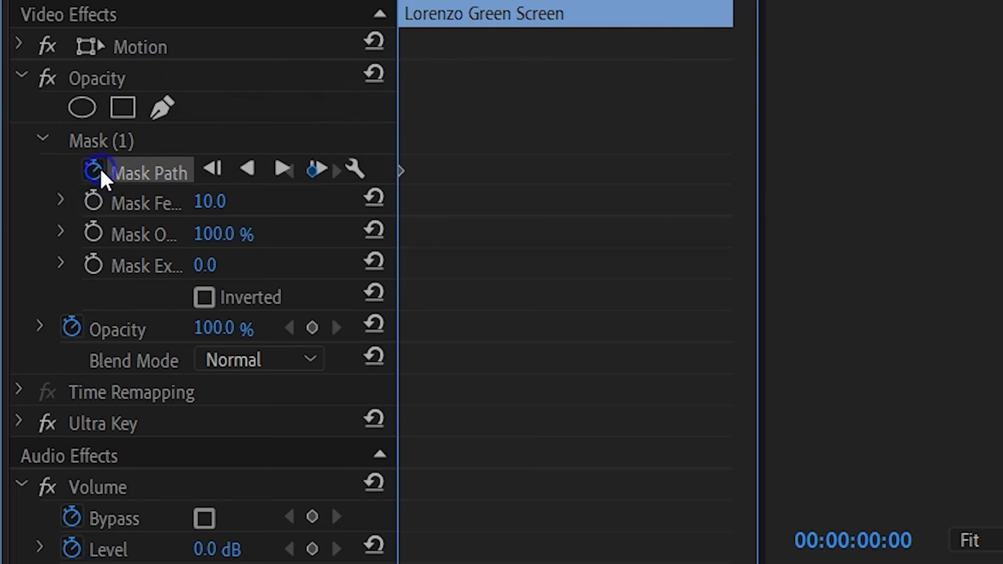
{"action": "left_click_drag", "start_coordinate": [587, 262], "coordinate": [555, 309]}
{"action": "left_click", "coordinate": [656, 358]}
{"action": "left_click_drag", "start_coordinate": [656, 358], "coordinate": [687, 319]}
{"action": "left_click", "coordinate": [647, 305]}
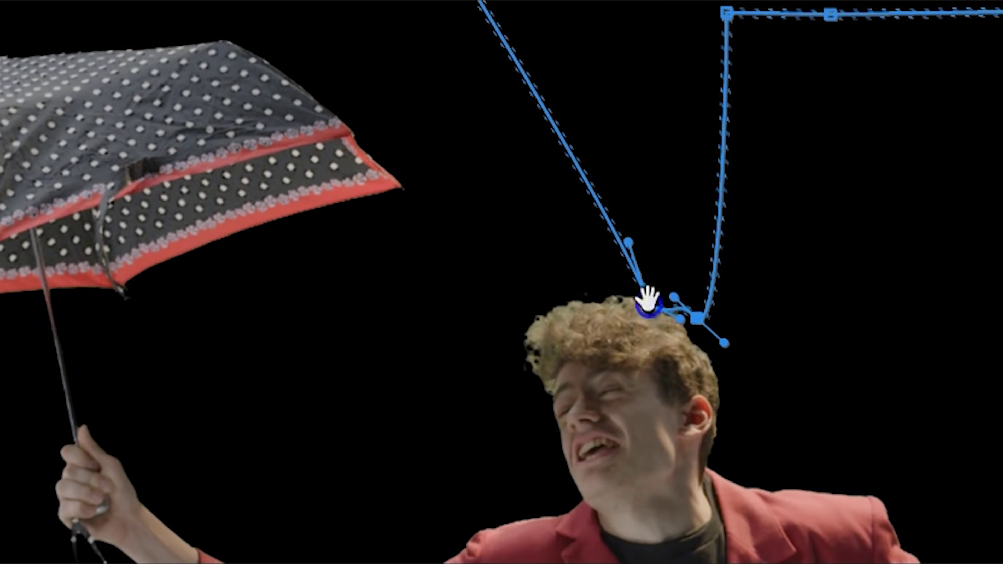
{"action": "left_click", "coordinate": [666, 231]}
{"action": "left_click_drag", "start_coordinate": [728, 285], "coordinate": [725, 259]}
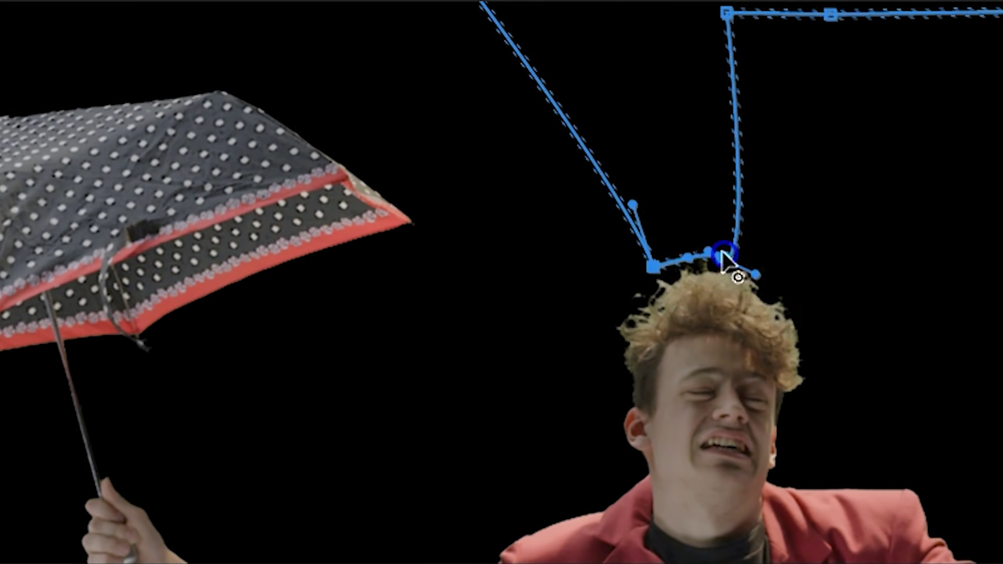
{"action": "left_click", "coordinate": [717, 292]}
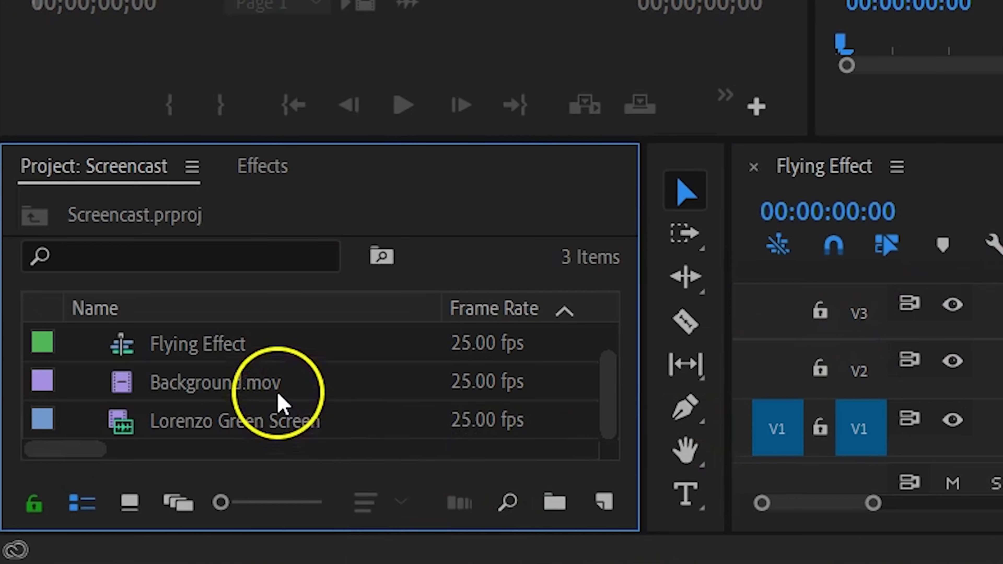
Drop Background.mov onto V1 beneath the green-screen clip.
{"action": "left_click", "coordinate": [278, 392]}
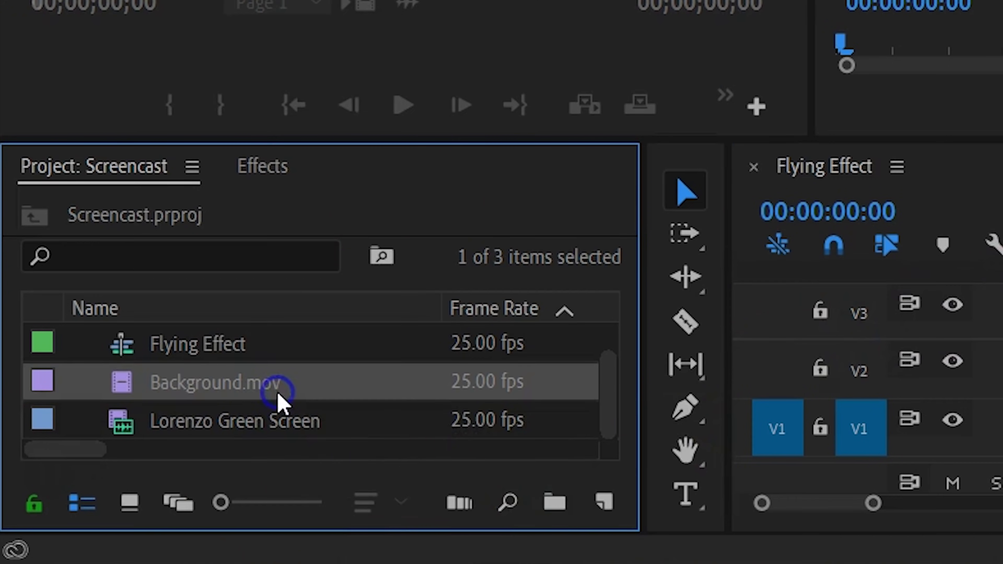
{"action": "left_click_drag", "start_coordinate": [265, 390], "coordinate": [1002, 422]}
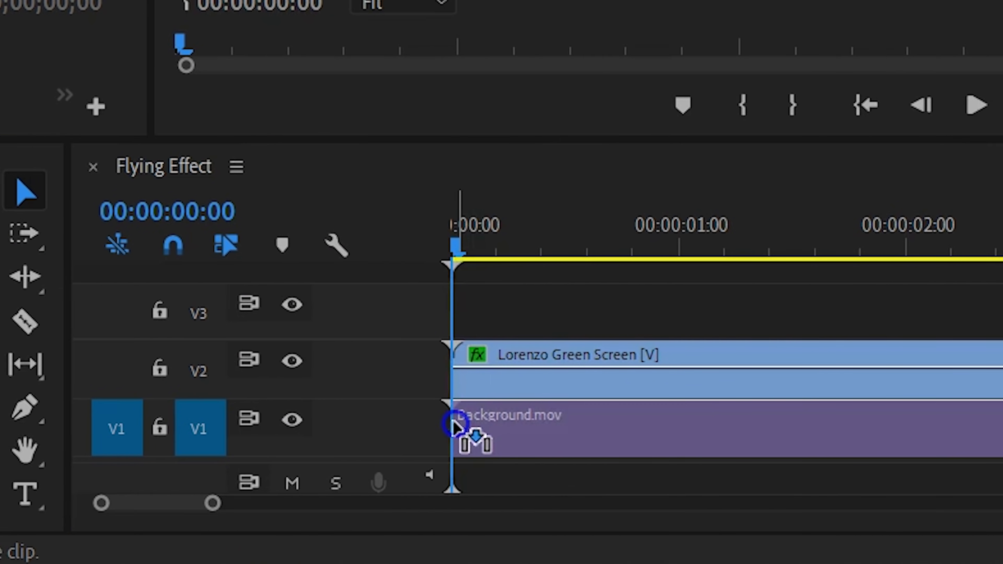
{"action": "left_click_drag", "start_coordinate": [453, 422], "coordinate": [454, 424]}
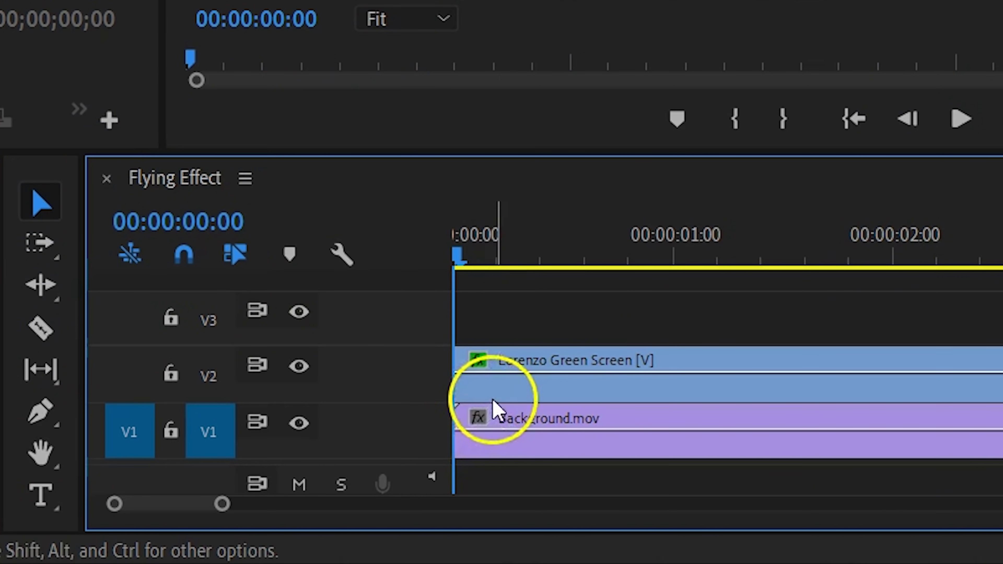
Duplicate the V2 green-screen clip onto V3 and select the copy.
{"action": "left_click", "coordinate": [494, 399]}
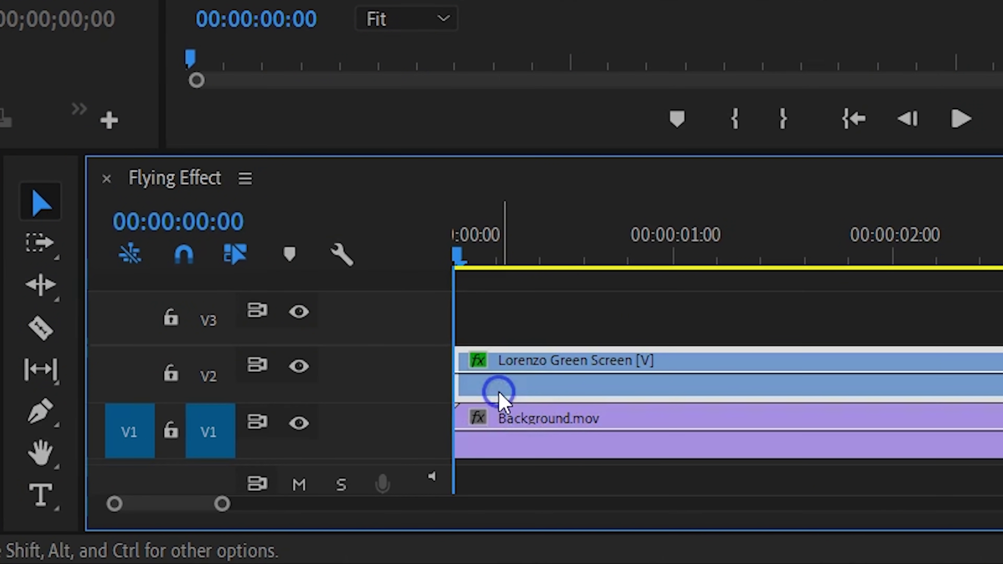
{"action": "left_click_drag", "start_coordinate": [511, 395], "coordinate": [522, 336]}
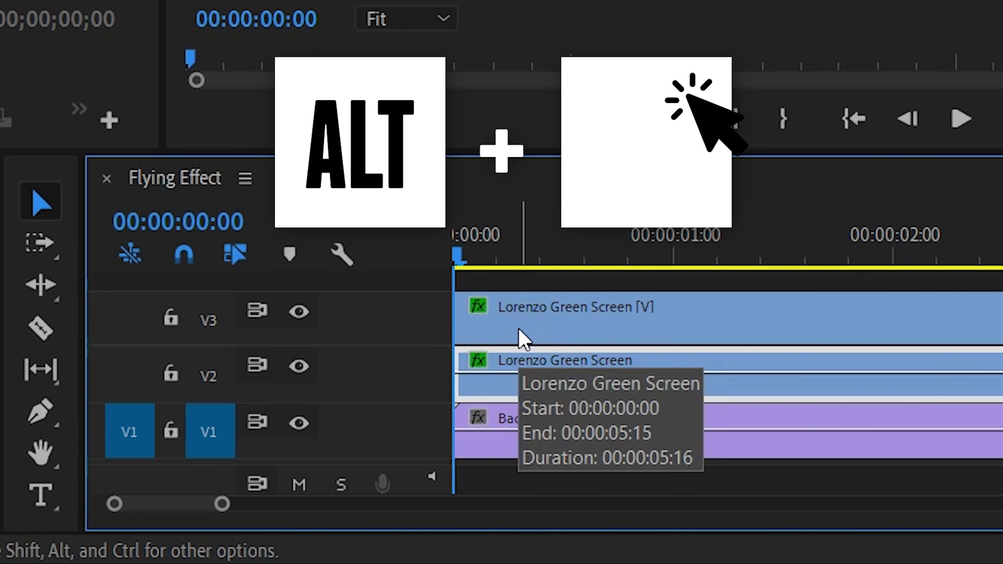
{"action": "left_click", "coordinate": [519, 330]}
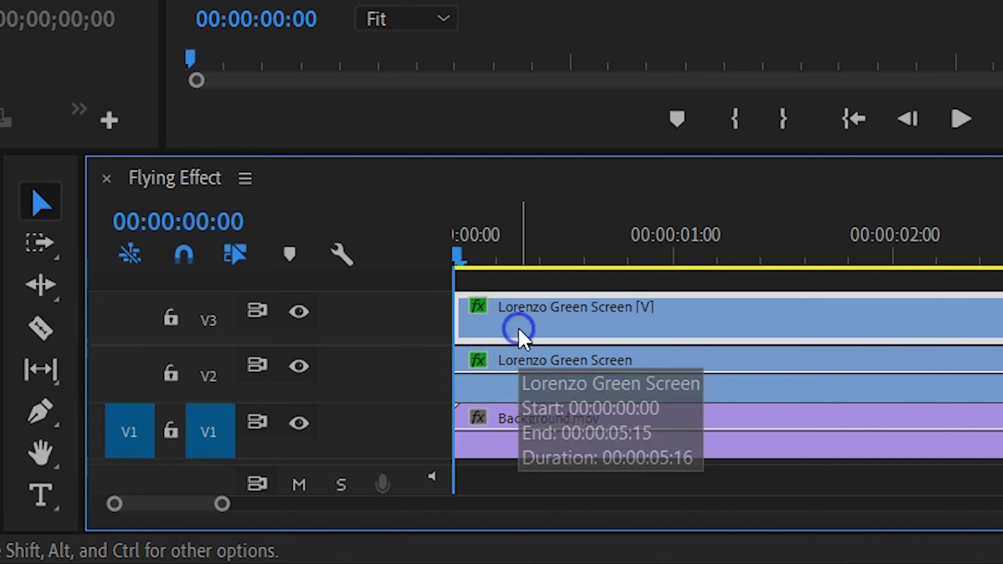
Hide tracks V2 and V1 and apply Paint Bucket to the V3 copy.
{"action": "left_click", "coordinate": [301, 366]}
{"action": "left_click", "coordinate": [304, 425]}
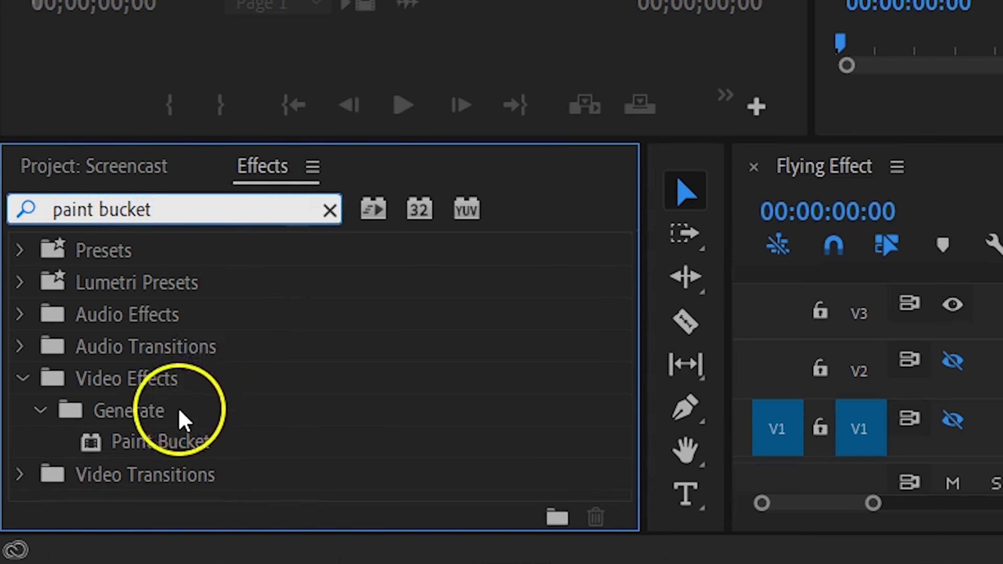
{"action": "mouse_move", "coordinate": [163, 441]}
{"action": "left_mouse_down"}
{"action": "mouse_move", "coordinate": [826, 318]}
{"action": "mouse_move", "coordinate": [498, 314]}
{"action": "mouse_move", "coordinate": [502, 322]}
{"action": "left_mouse_up"}
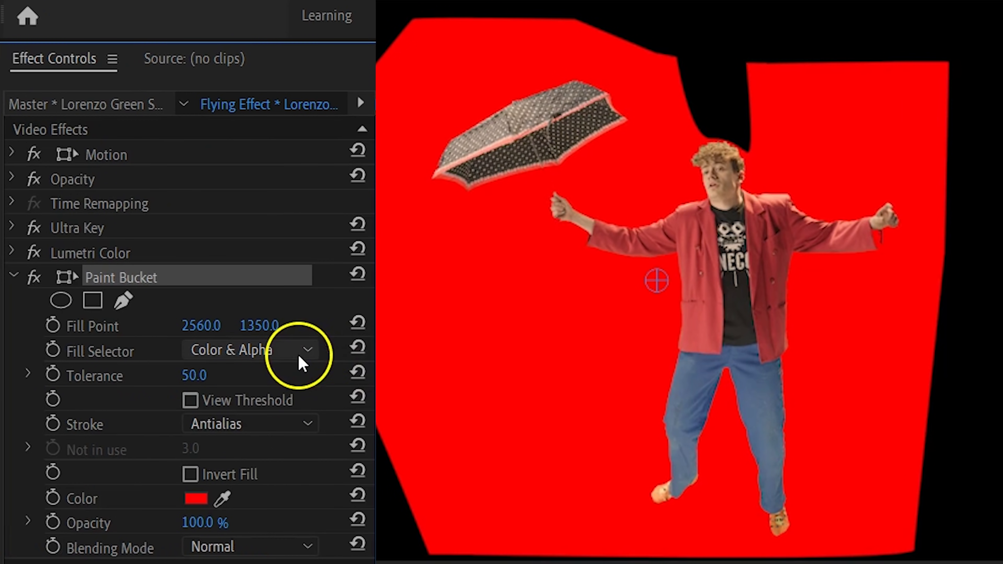
Set Paint Bucket Fill Selector to Transparency, Stroke to Stroke, and Blending Mode to Fill Only.
{"action": "left_click", "coordinate": [298, 354]}
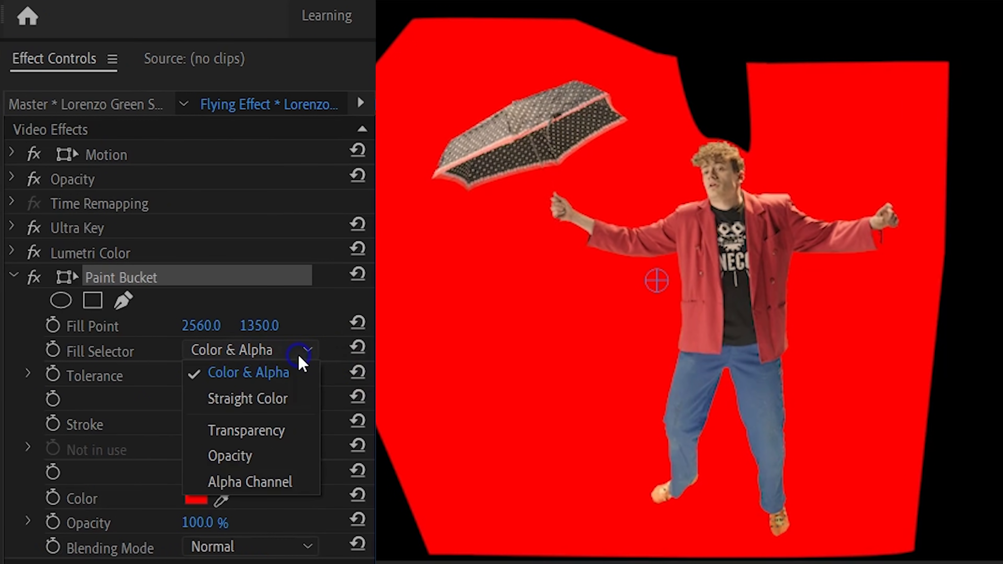
{"action": "left_click", "coordinate": [297, 427]}
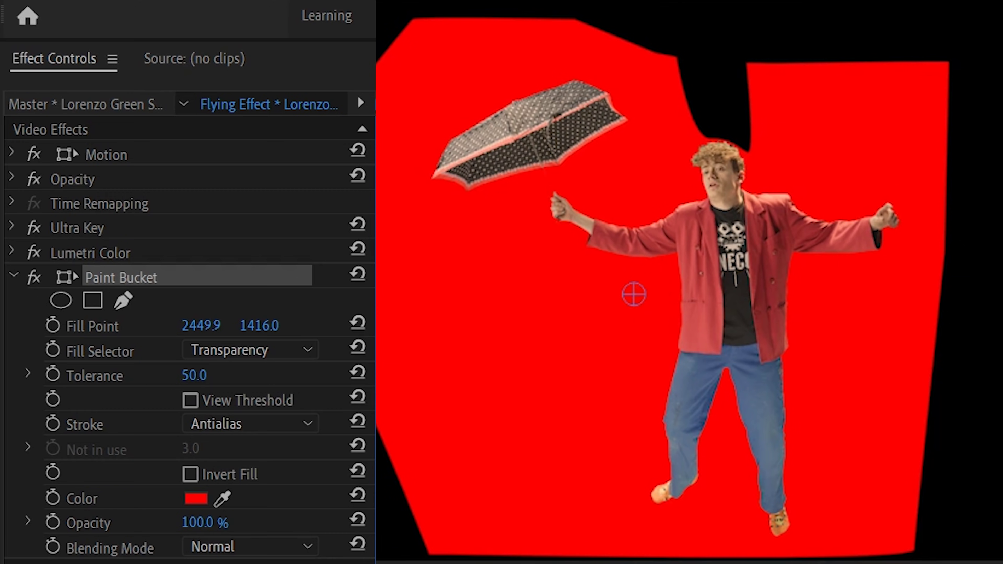
{"action": "left_click", "coordinate": [298, 432]}
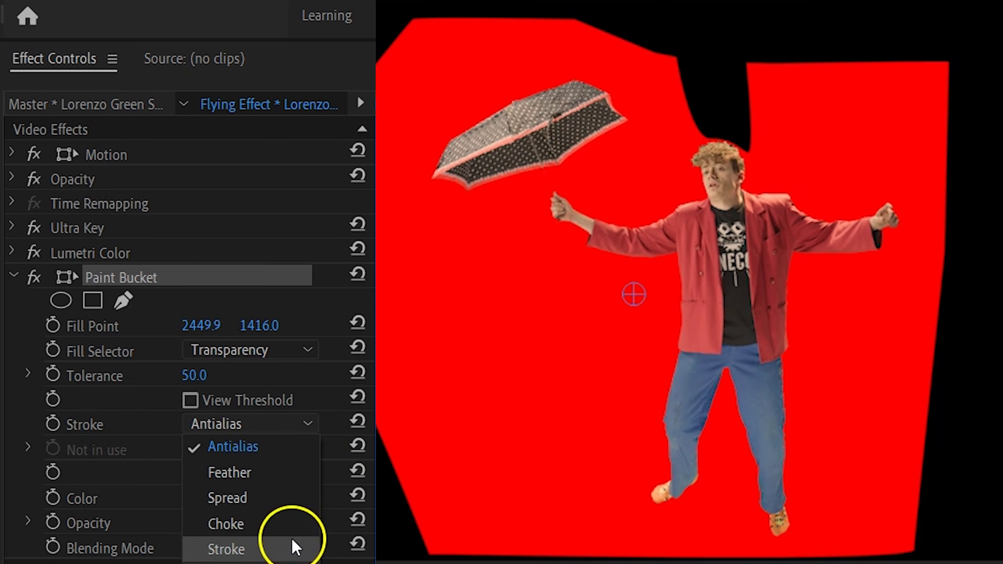
{"action": "left_click", "coordinate": [293, 547]}
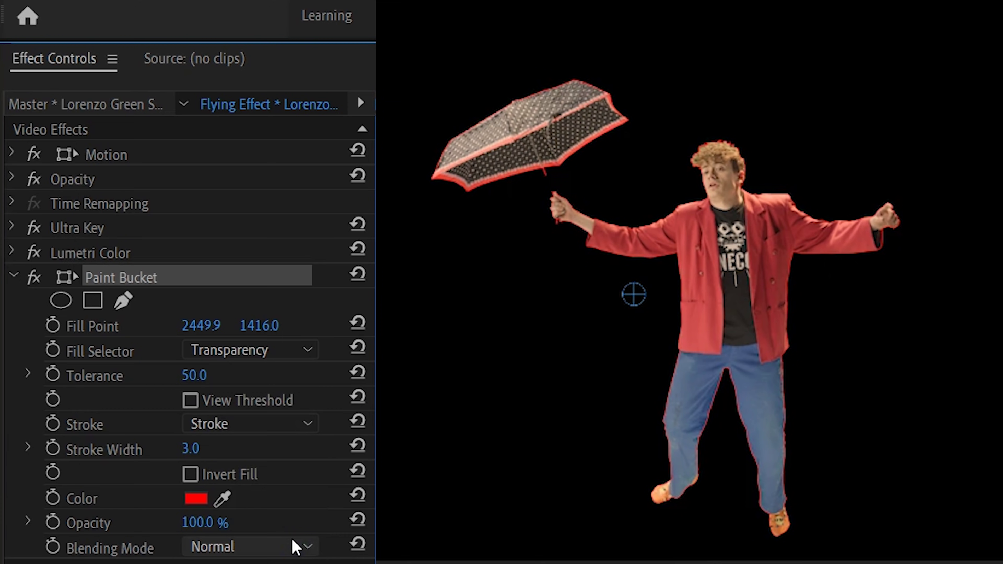
{"action": "left_click", "coordinate": [296, 548]}
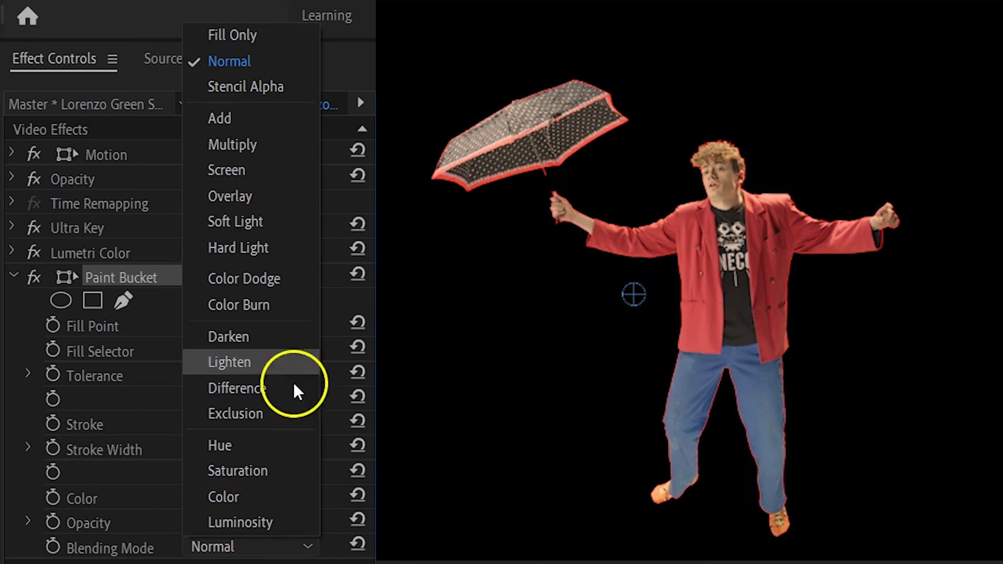
{"action": "left_click", "coordinate": [289, 39]}
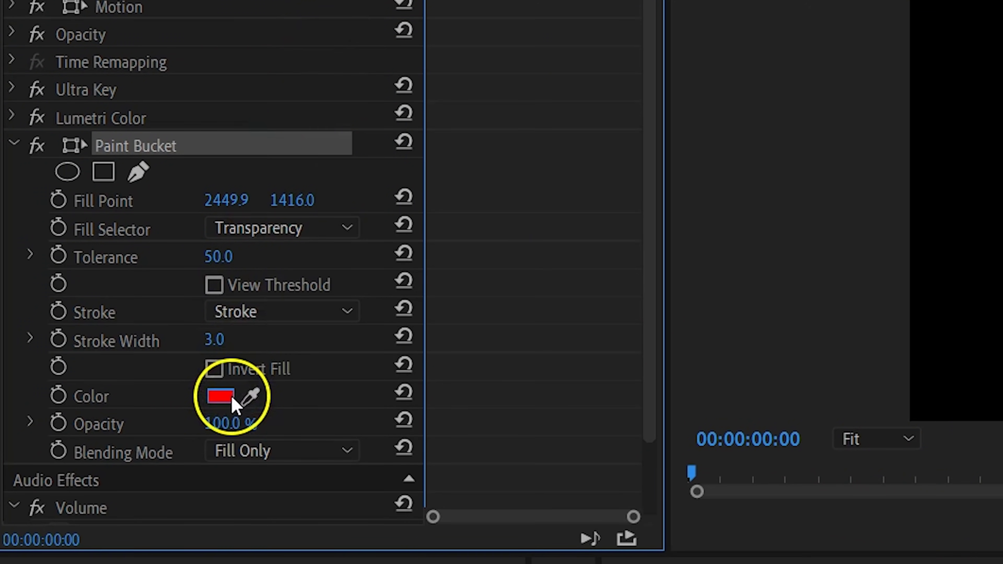
Change the Paint Bucket outline colour to pale gold F8D17E.
{"action": "left_click", "coordinate": [221, 397]}
{"action": "left_click_drag", "start_coordinate": [709, 130], "coordinate": [697, 157]}
{"action": "left_click_drag", "start_coordinate": [462, 445], "coordinate": [487, 451]}
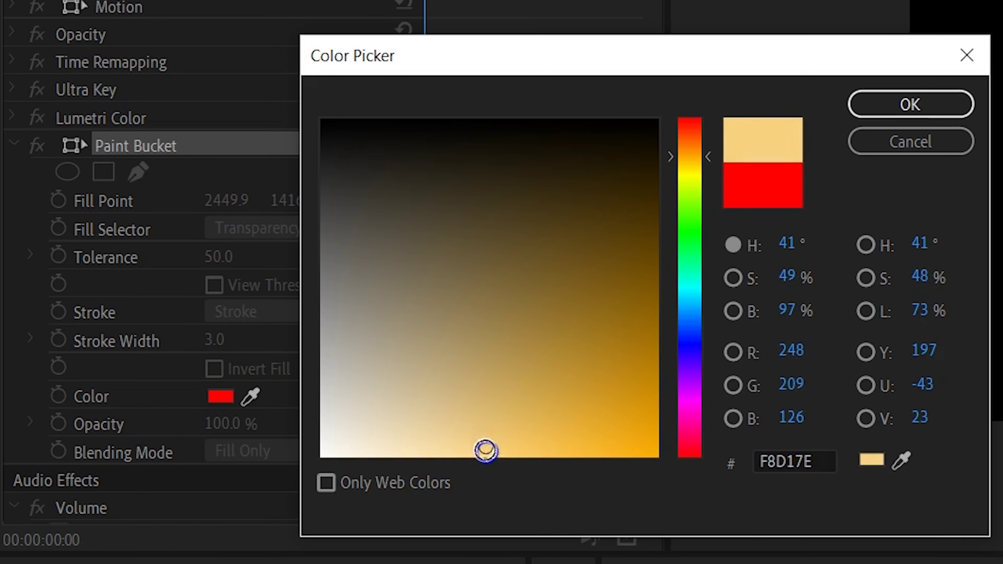
{"action": "left_click", "coordinate": [871, 115]}
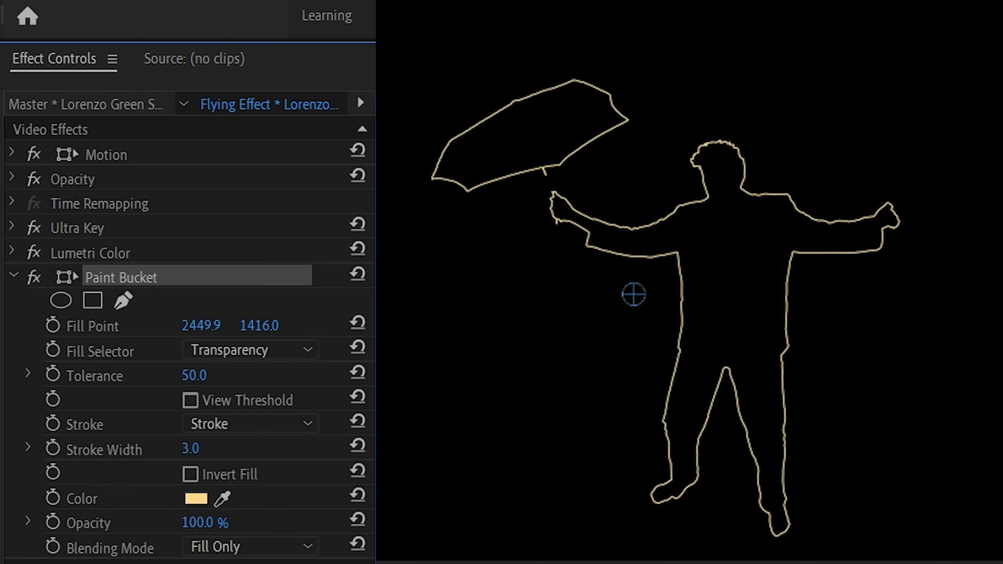
Set Stroke Width to 5 and apply Gaussian Blur to the V3 outline clip.
{"action": "left_click", "coordinate": [181, 450]}
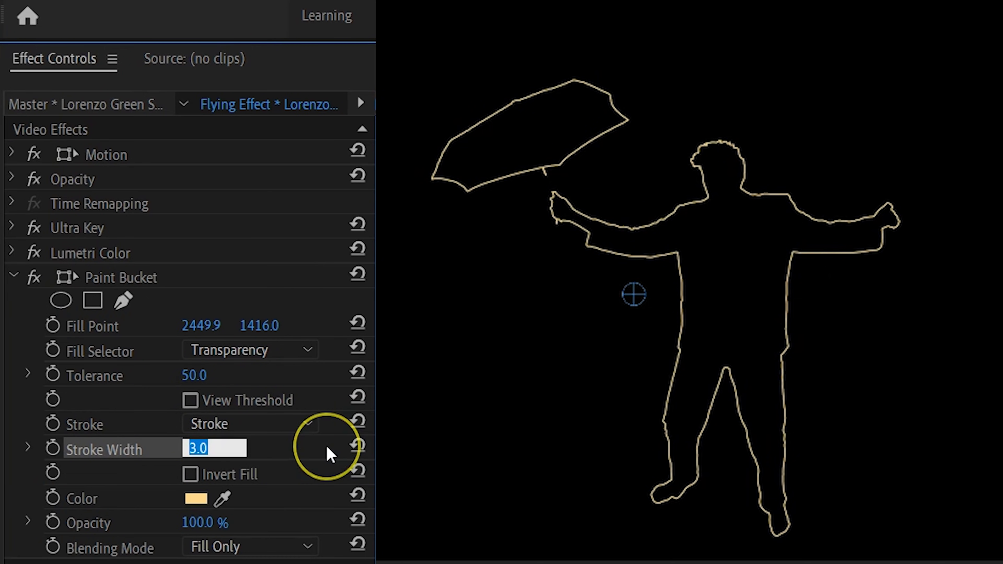
{"action": "type", "text": "5"}
{"action": "key", "text": "Return"}
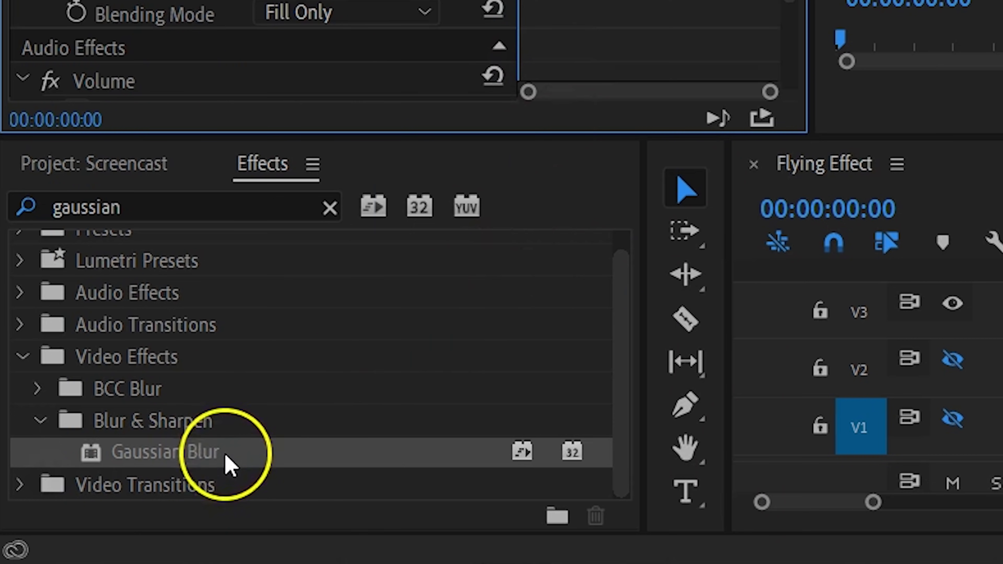
{"action": "left_click_drag", "start_coordinate": [215, 455], "coordinate": [520, 316]}
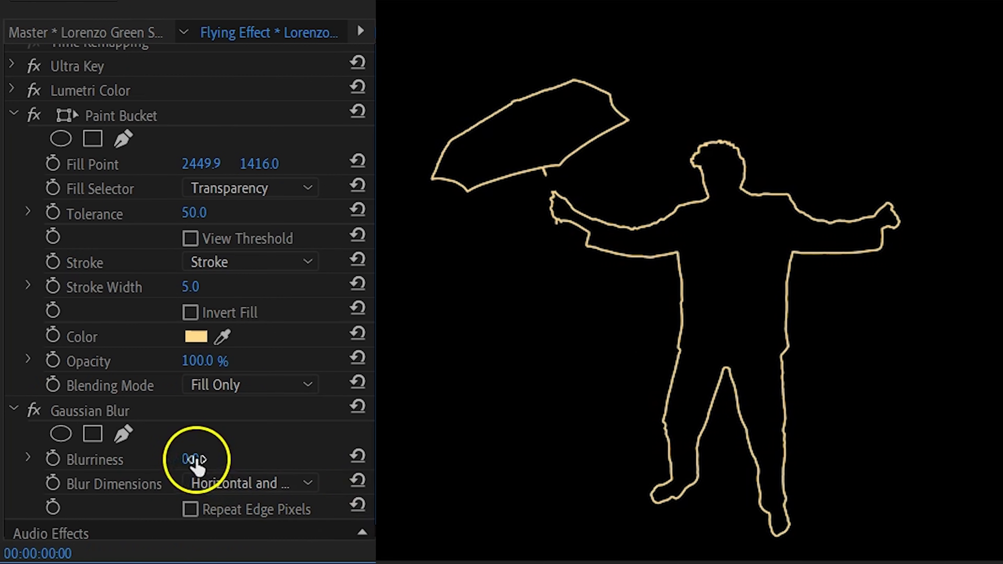
Blur the outline to 30, unhide V1 and V2, and set Opacity blend to Linear Dodge (Add).
{"action": "left_click_drag", "start_coordinate": [196, 462], "coordinate": [238, 447]}
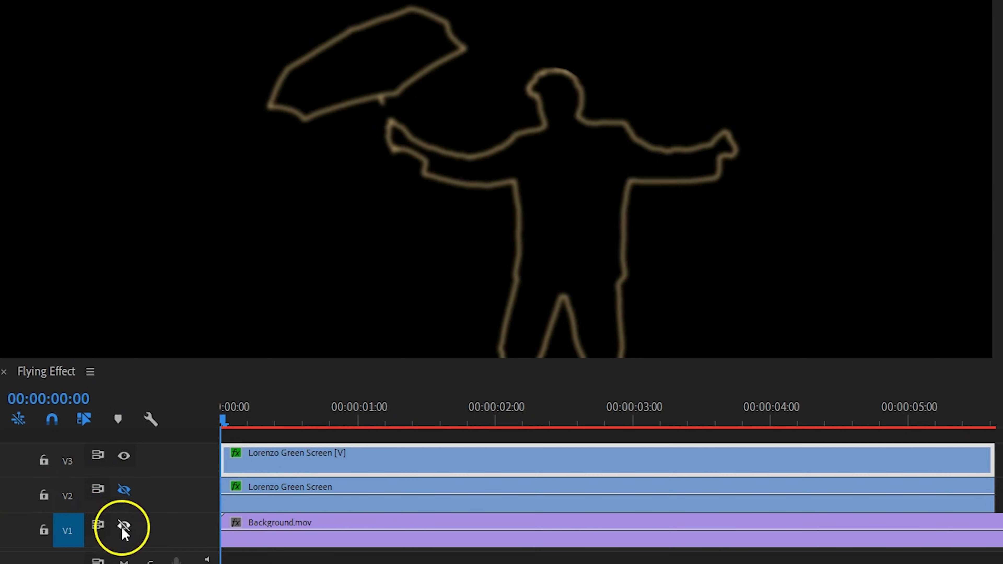
{"action": "left_click", "coordinate": [123, 525]}
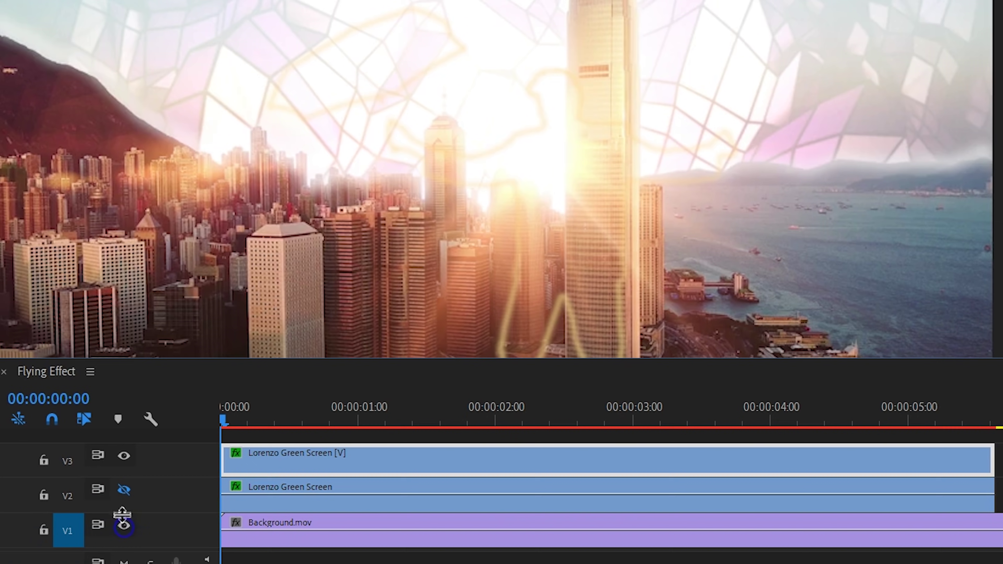
{"action": "left_click", "coordinate": [124, 491]}
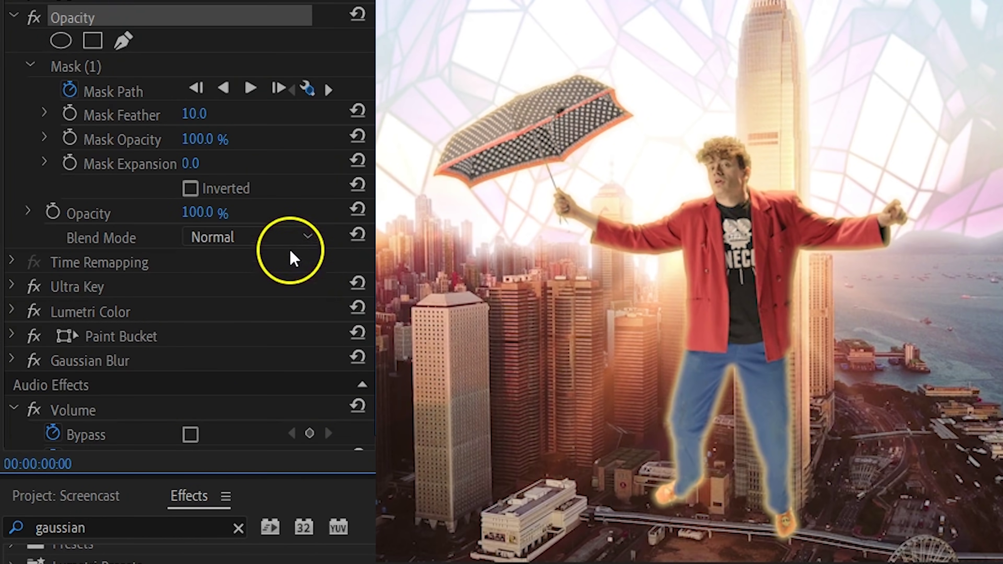
{"action": "left_click", "coordinate": [291, 246]}
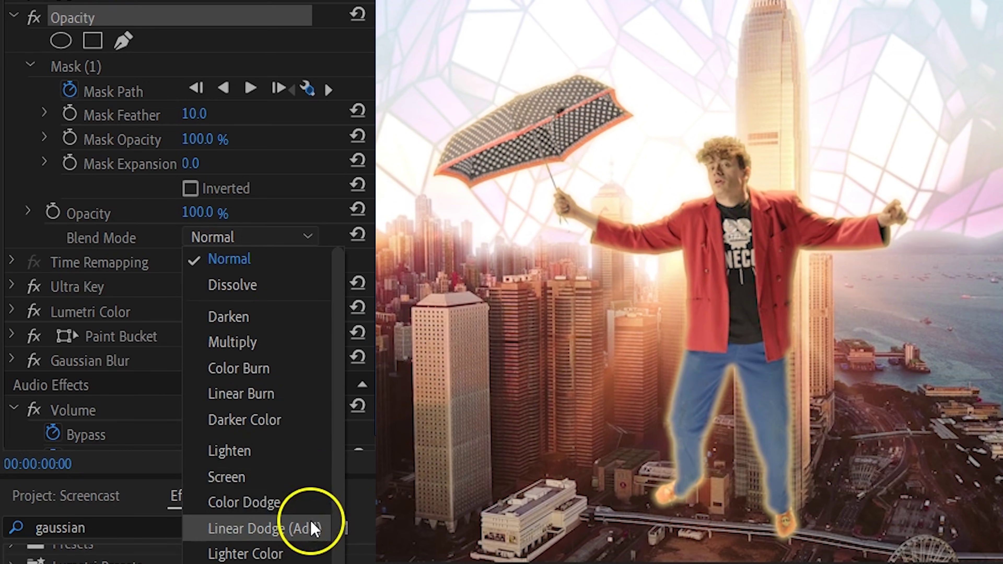
{"action": "left_click", "coordinate": [312, 529]}
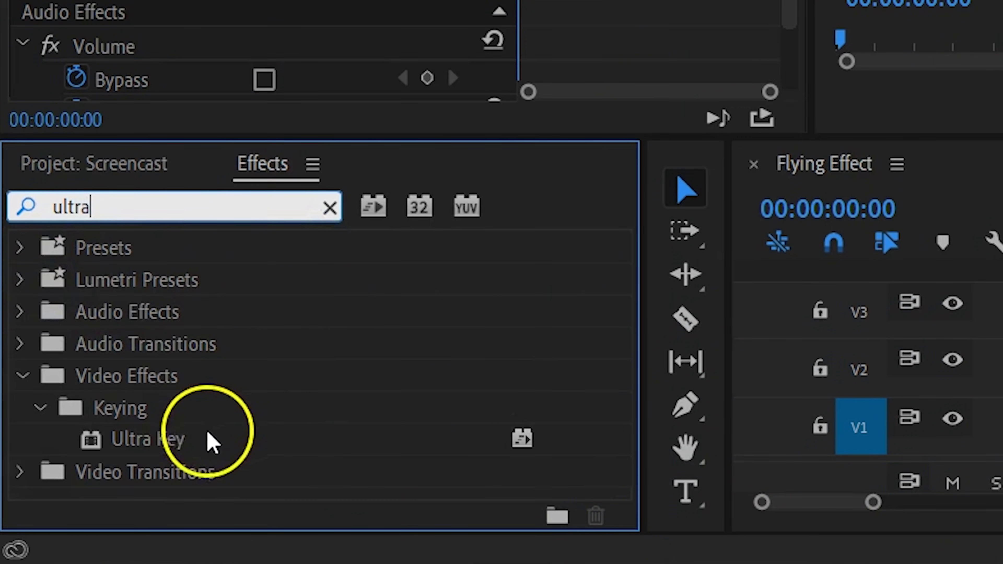
Add a second Ultra Key below the first on the glow clip and expand its Matte Cleanup.
{"action": "left_click", "coordinate": [177, 439]}
{"action": "left_click_drag", "start_coordinate": [176, 440], "coordinate": [237, 0]}
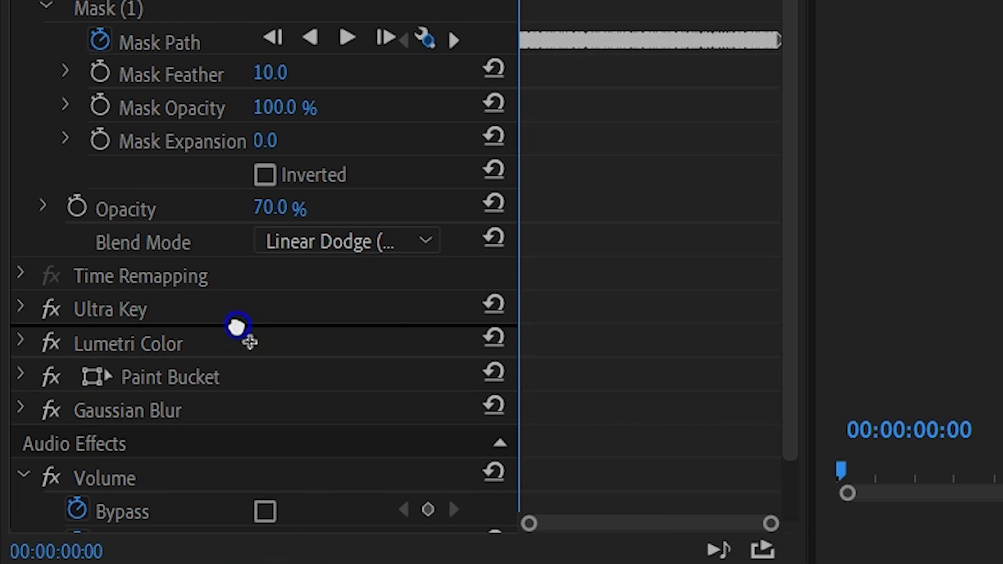
{"action": "left_click_drag", "start_coordinate": [238, 326], "coordinate": [237, 325]}
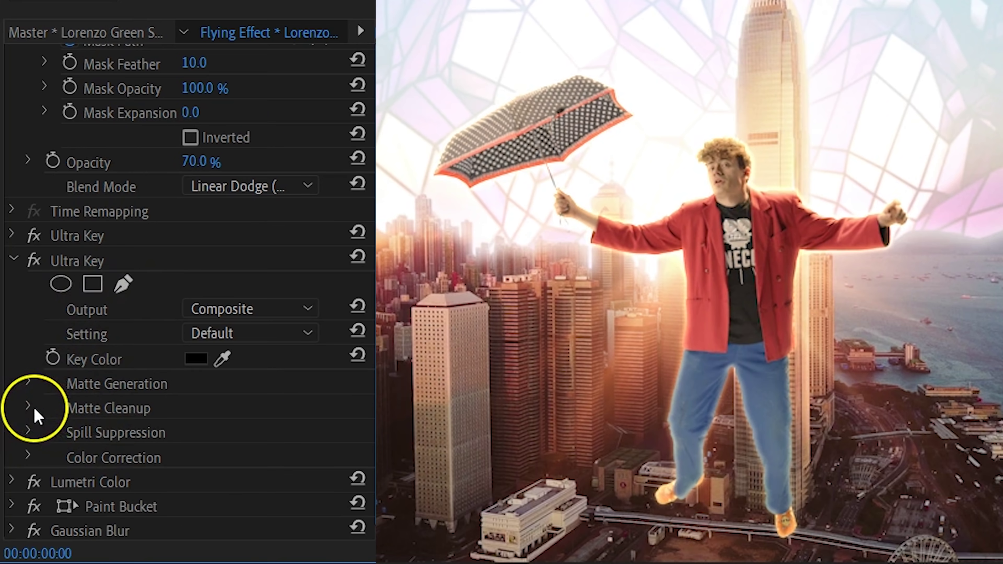
{"action": "left_click", "coordinate": [32, 405]}
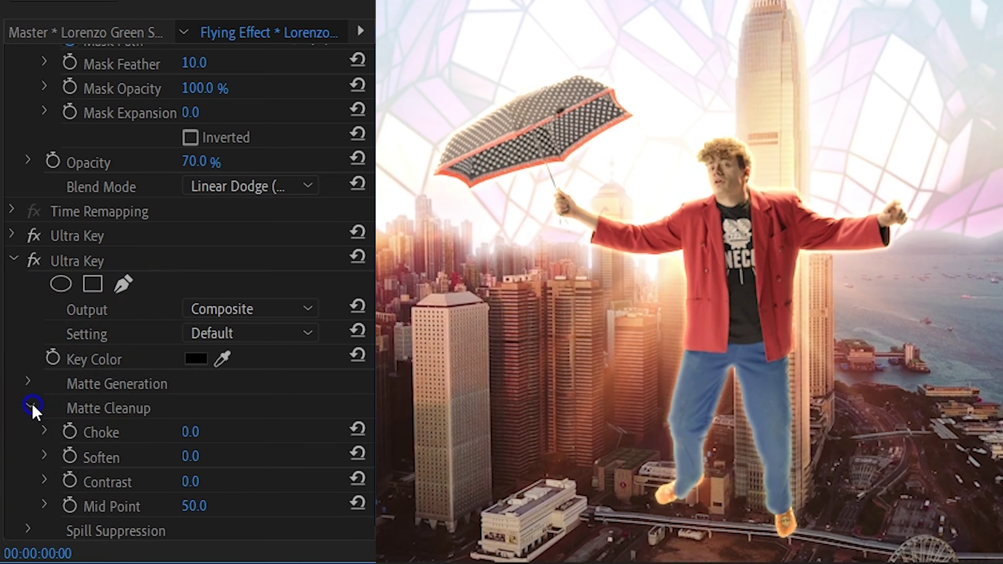